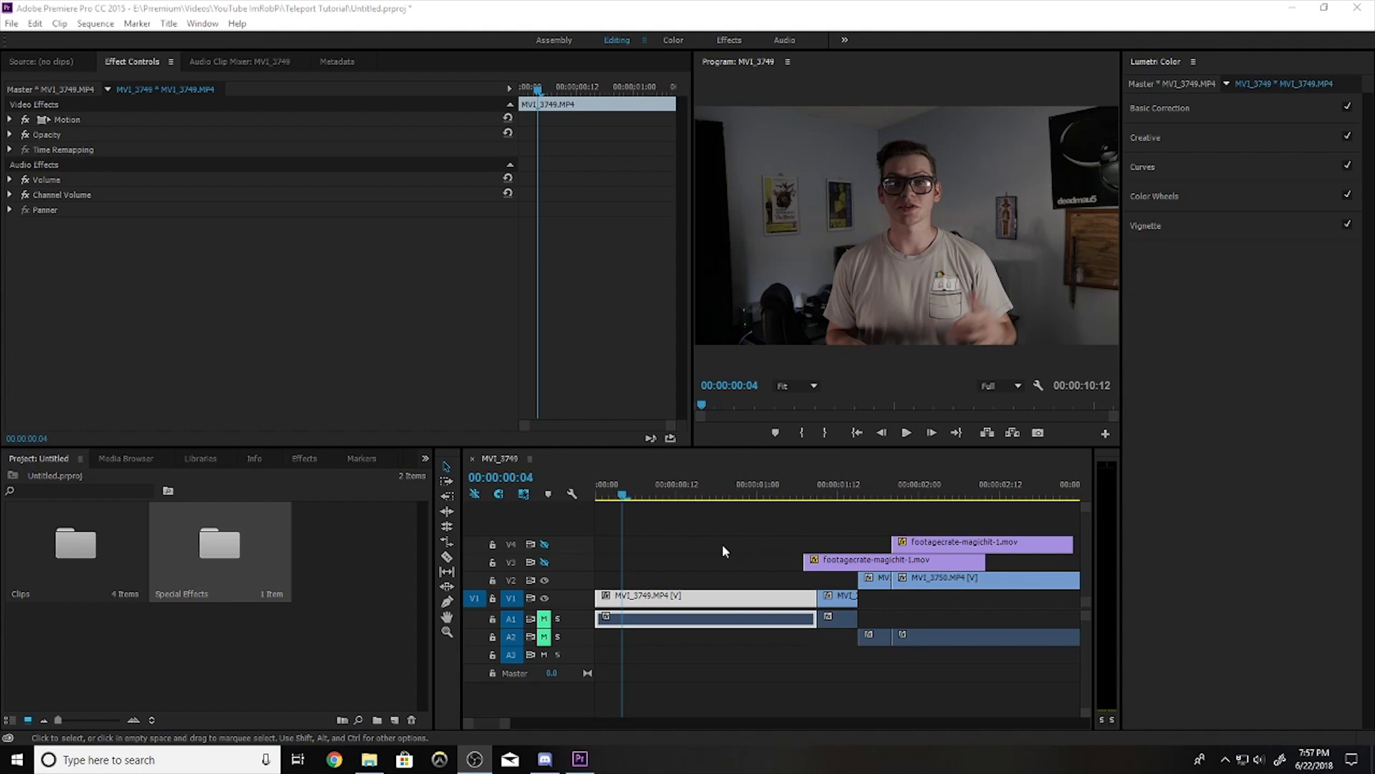
Scrub to the talking-shot cut and step frame by frame into the empty-room shot
left_click_drag(773, 500, 811, 501)
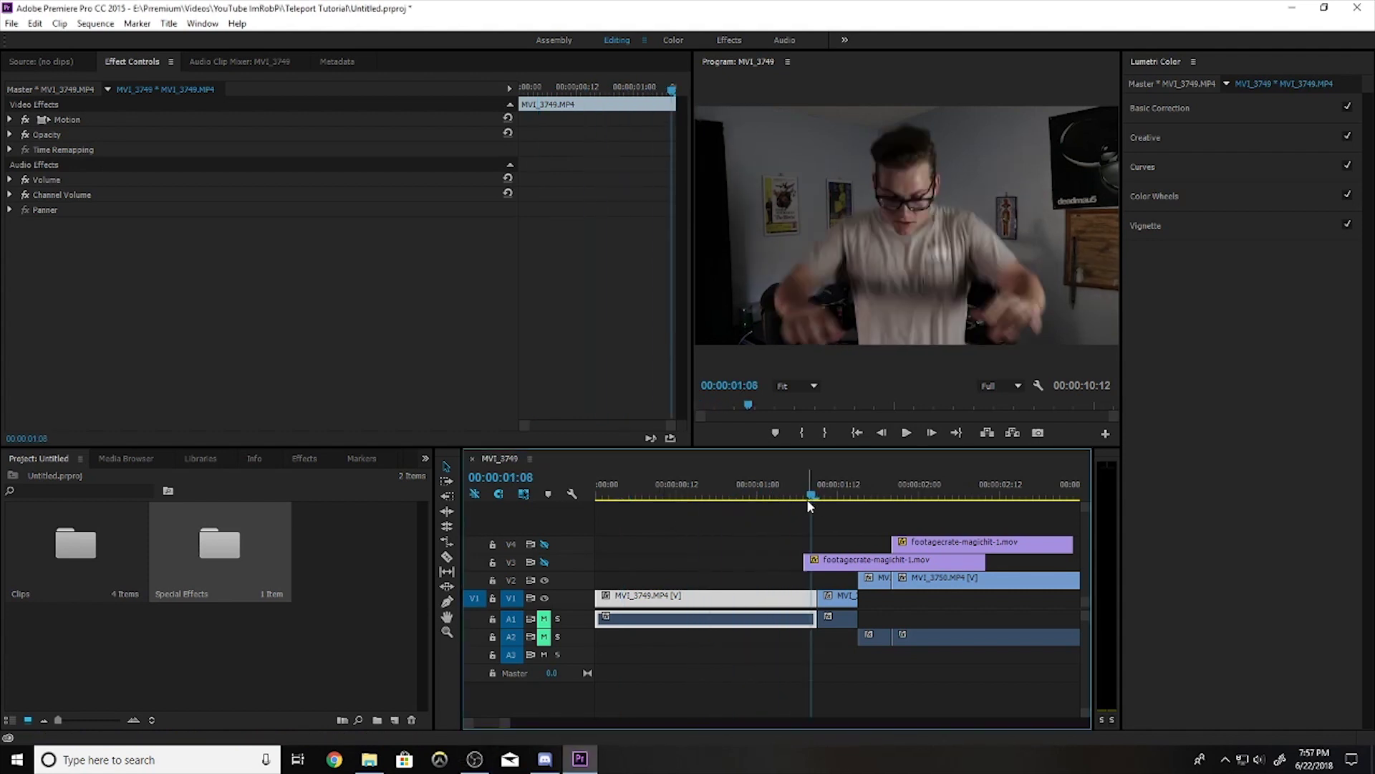
key("Right")
key("Right")
key("Left")
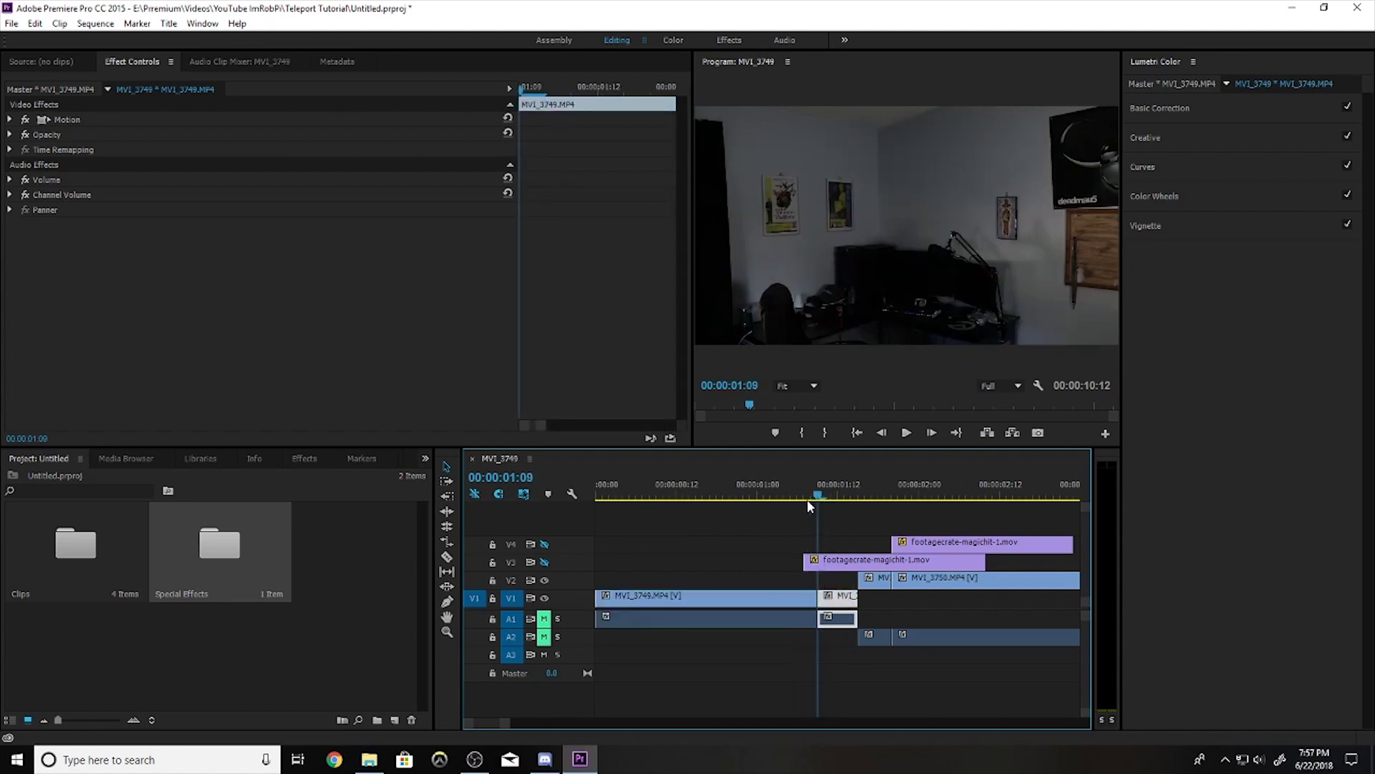
key("Right")
key("Right")
key("Right")
key("Right")
key("Right")
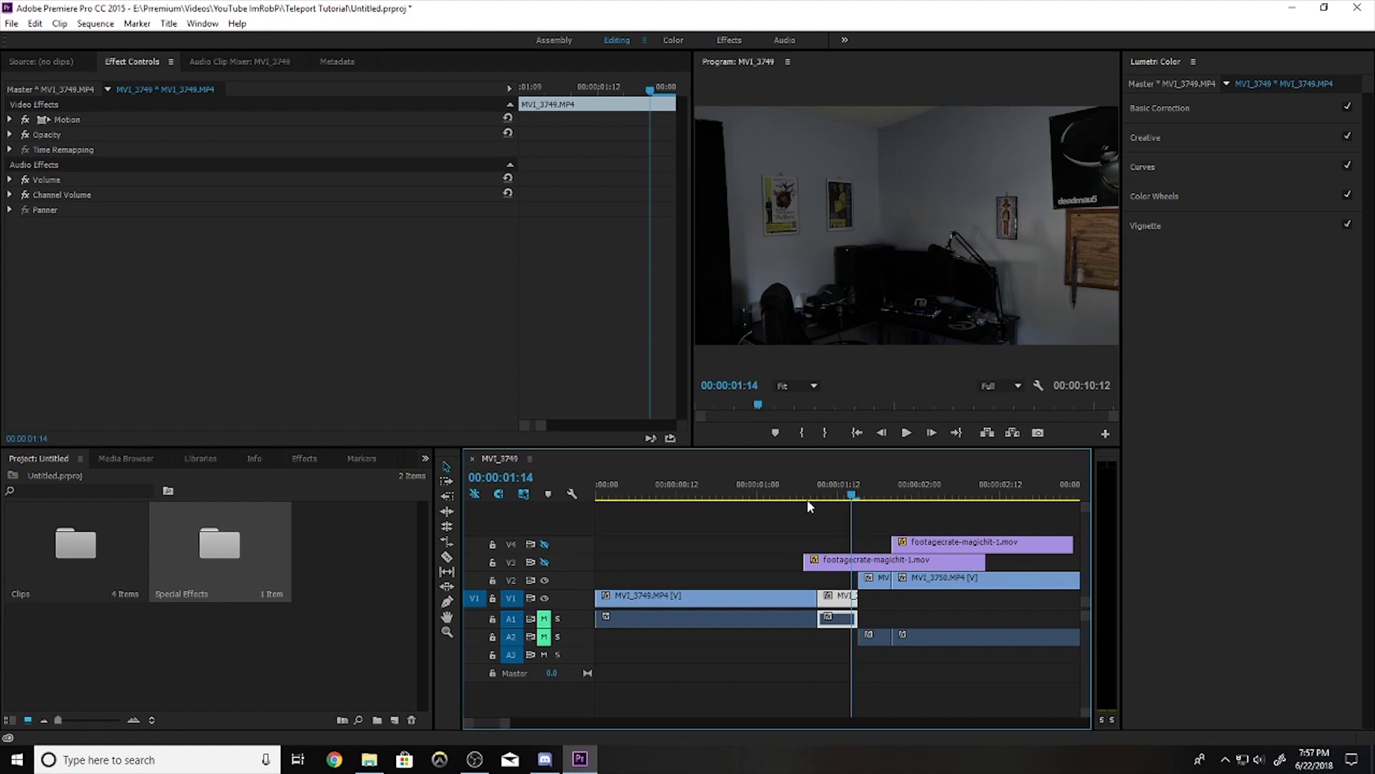
Step frame by frame from MVI_3749 into the MVI_3750 pool clip, then play the jump
key("Right")
key("Right")
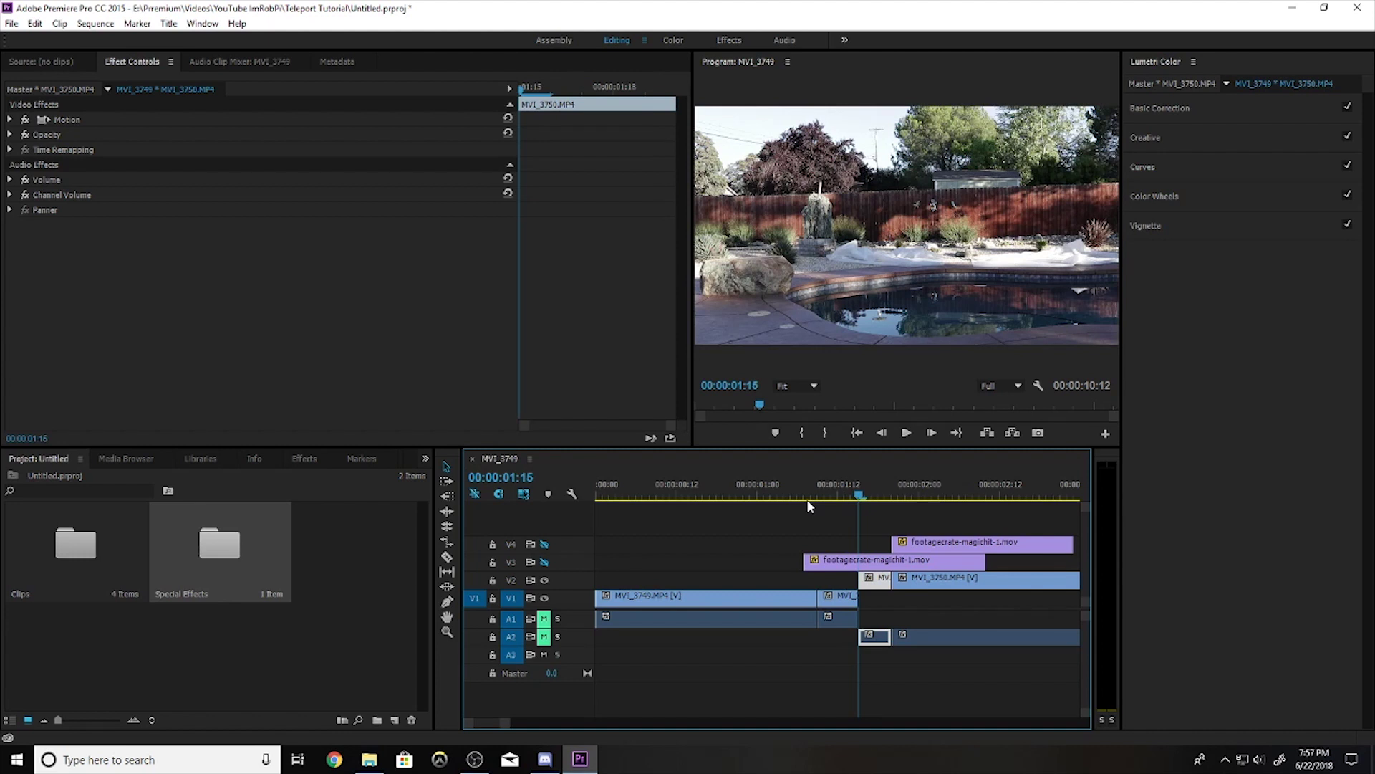
key("Right")
key("Right")
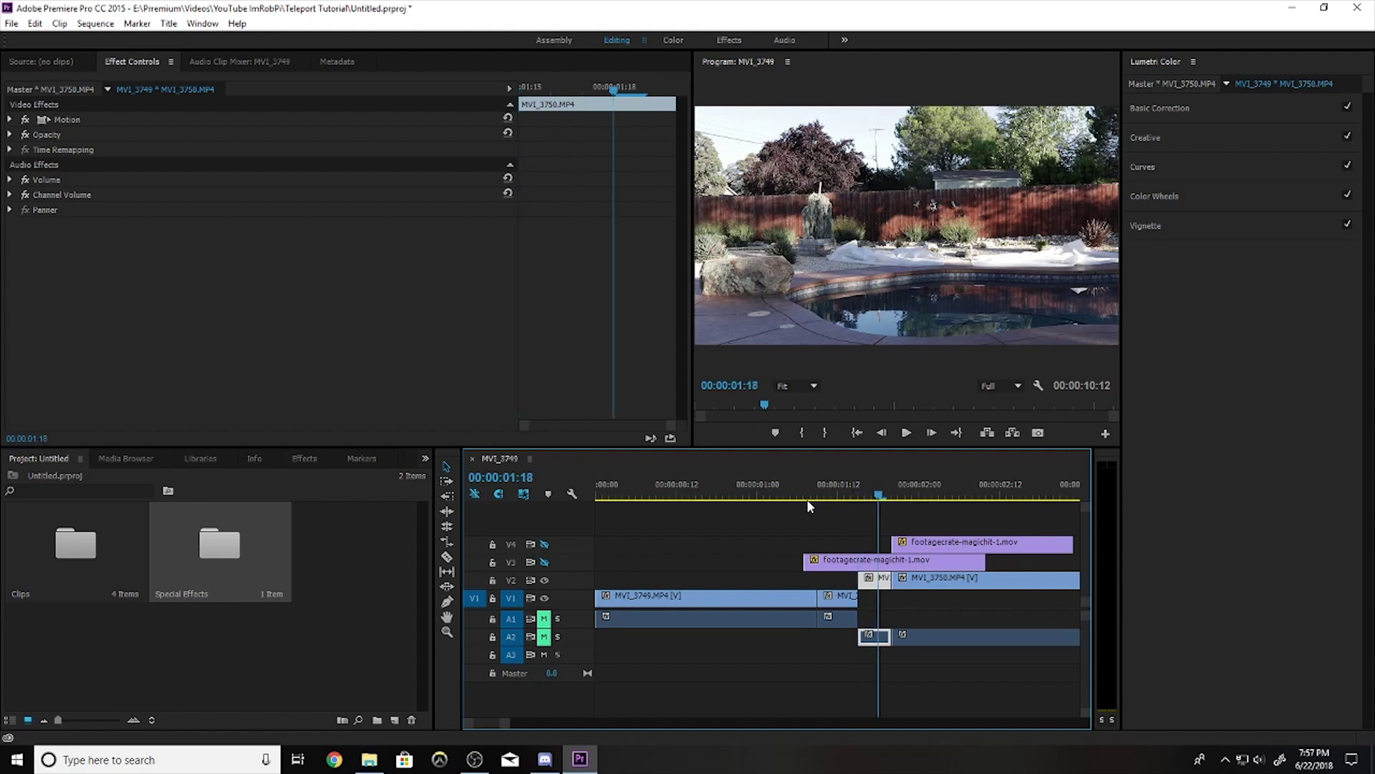
key("Right")
key("Right")
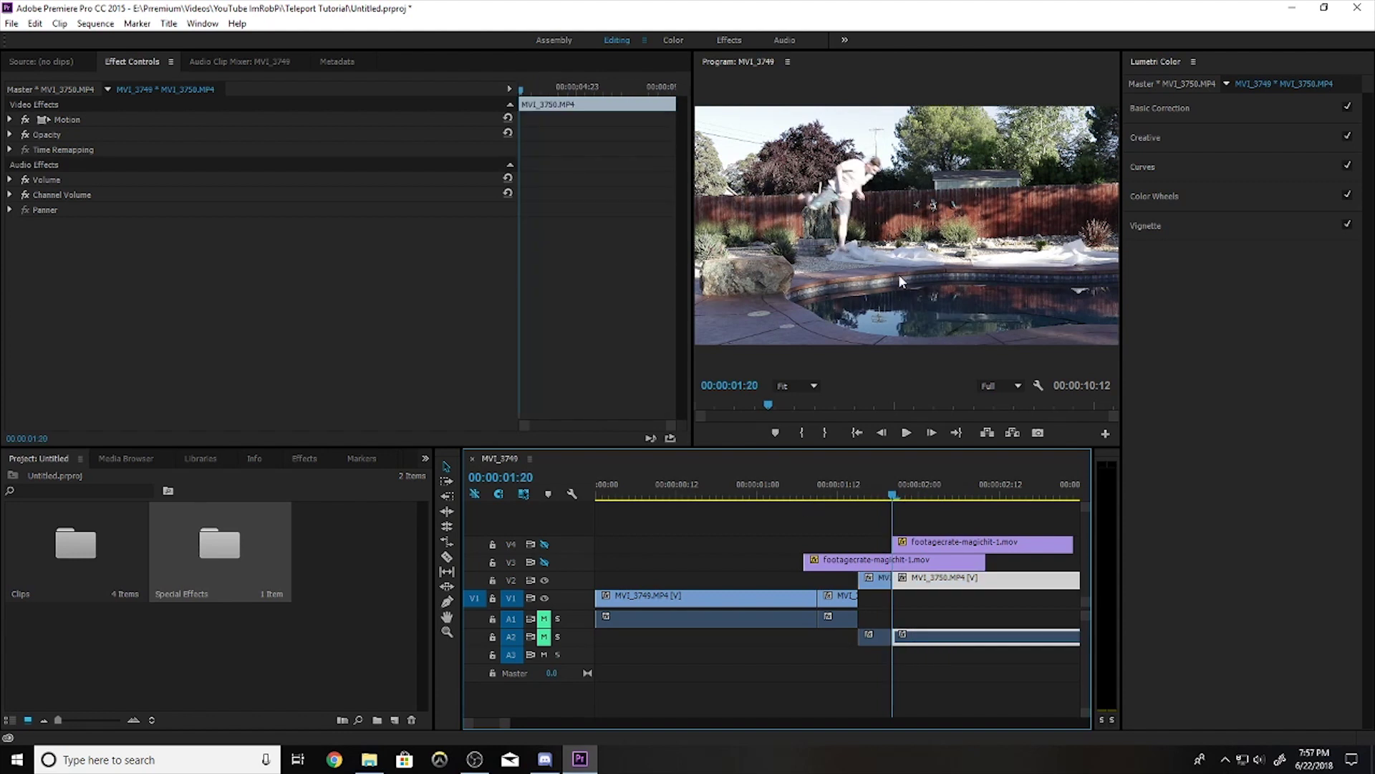
key("space")
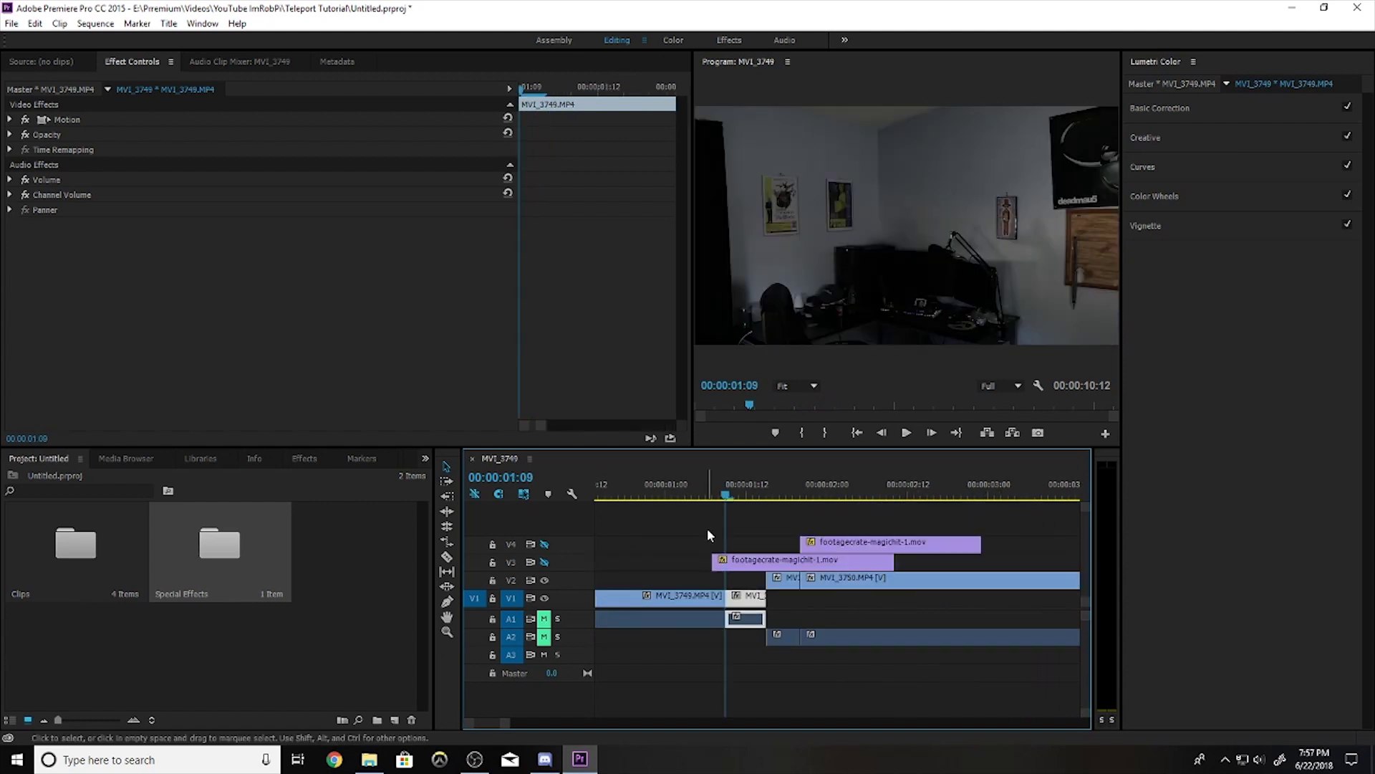
Turn on the V3 magic-hit overlay and scrub through its glow at the cut
left_click(543, 563)
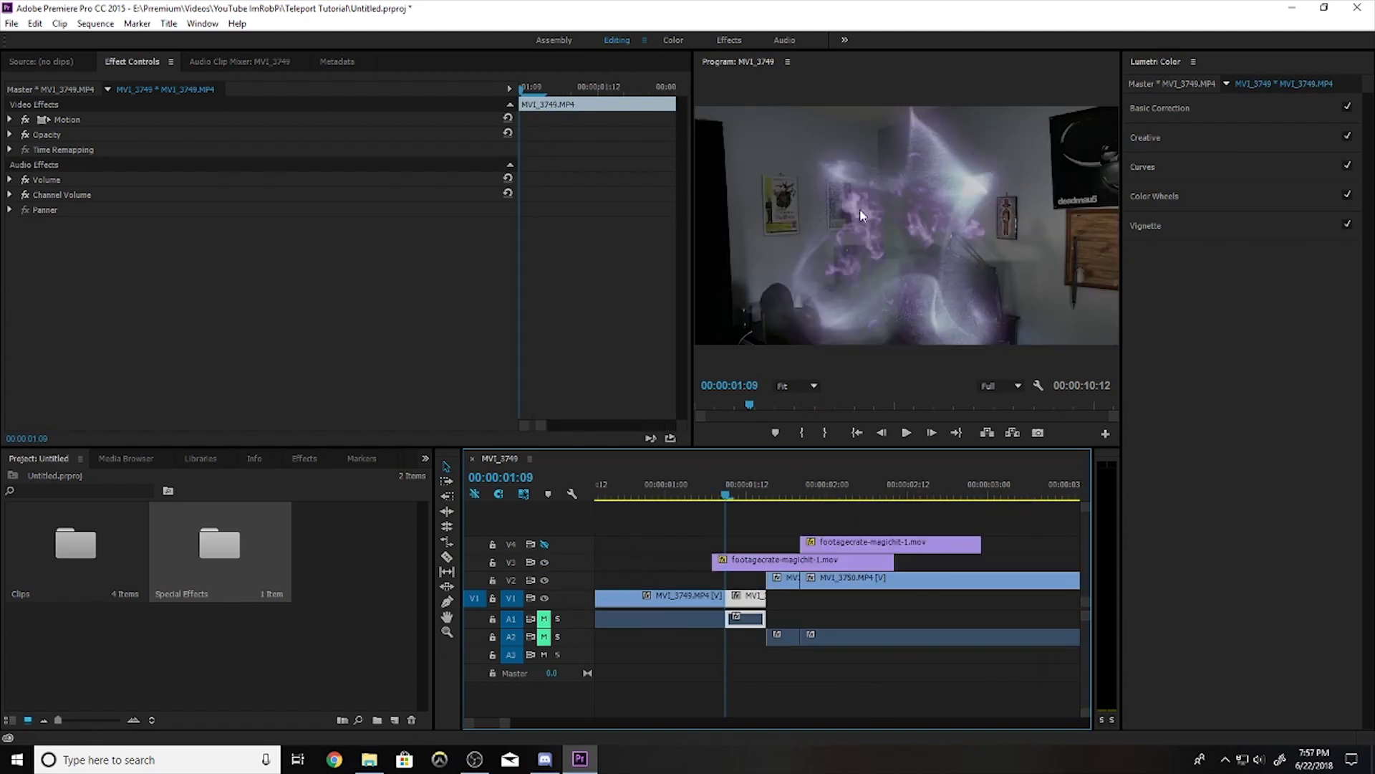
left_click(713, 500)
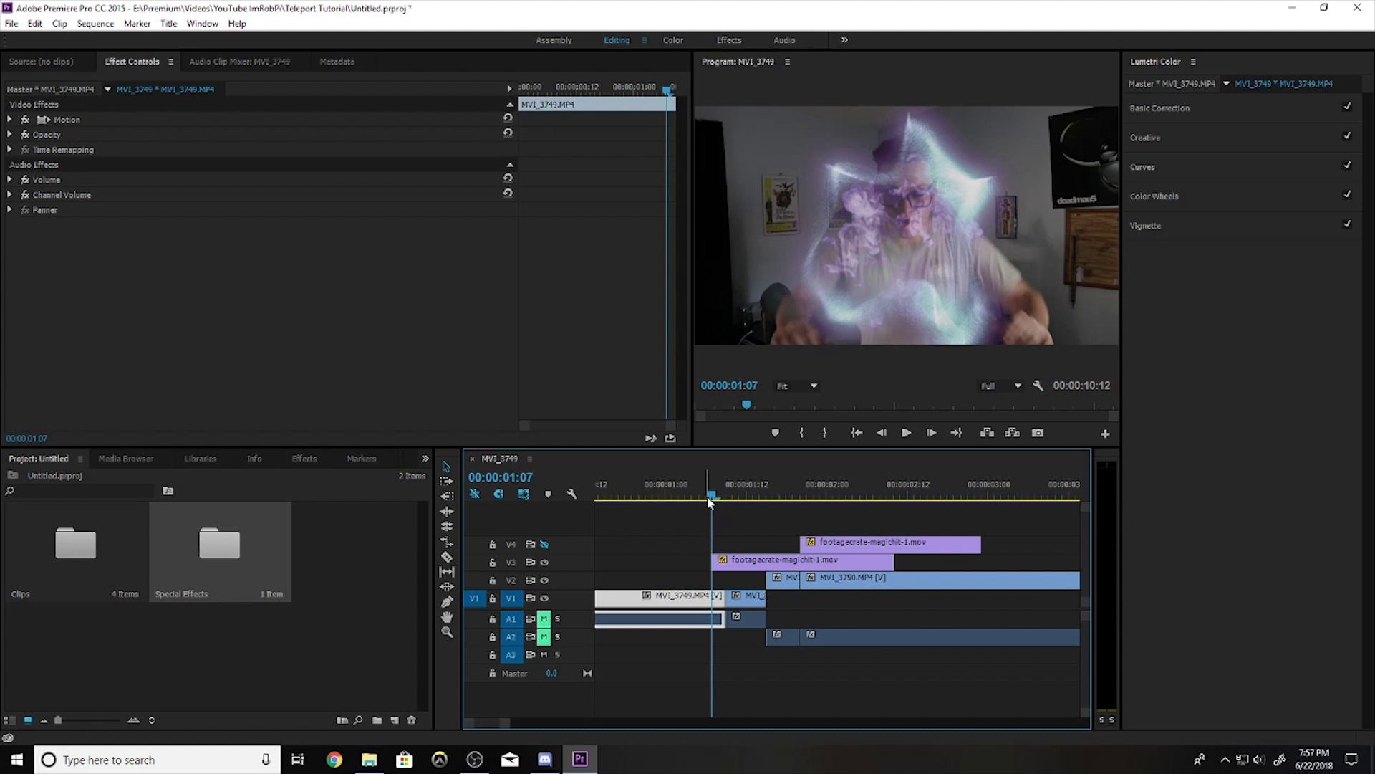
left_click(701, 495)
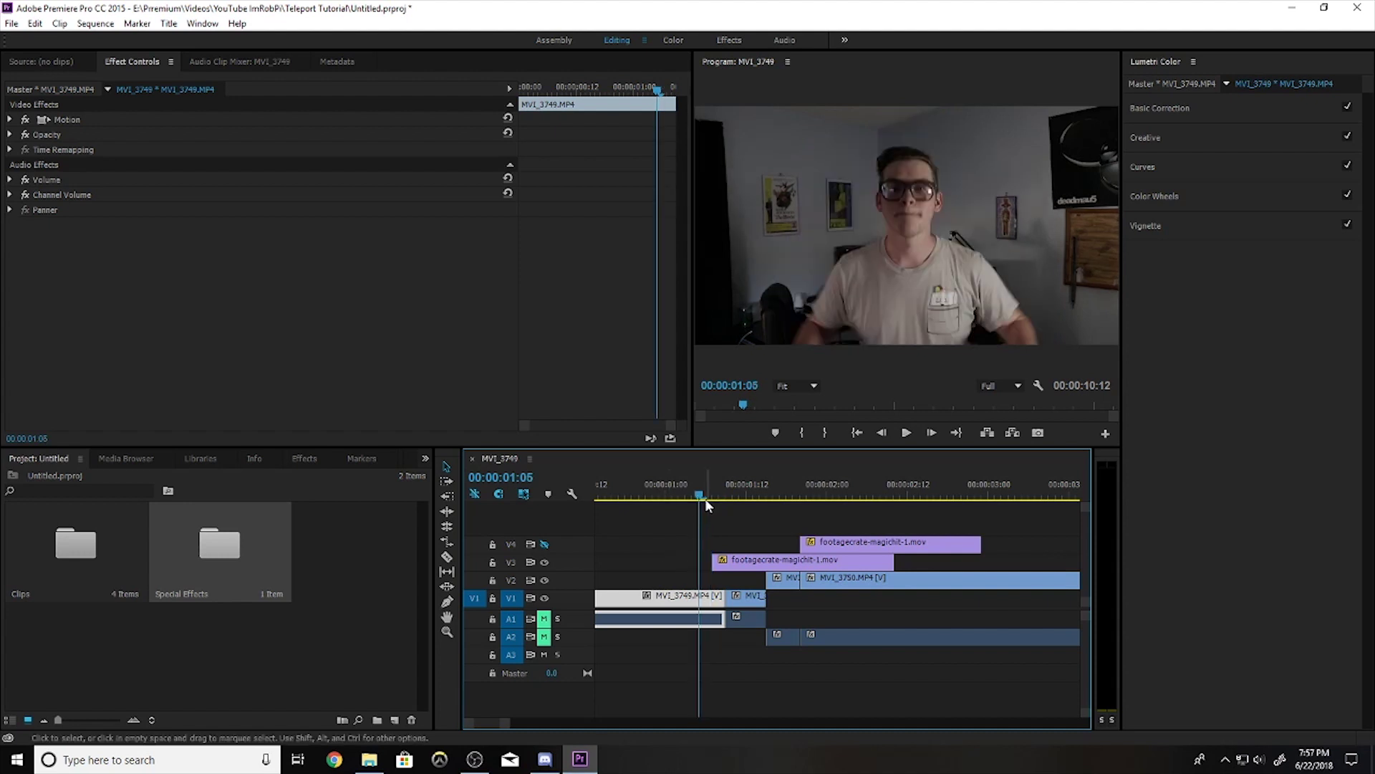
mouse_move(699, 495)
left_mouse_down()
mouse_move(733, 495)
mouse_move(663, 501)
left_mouse_up()
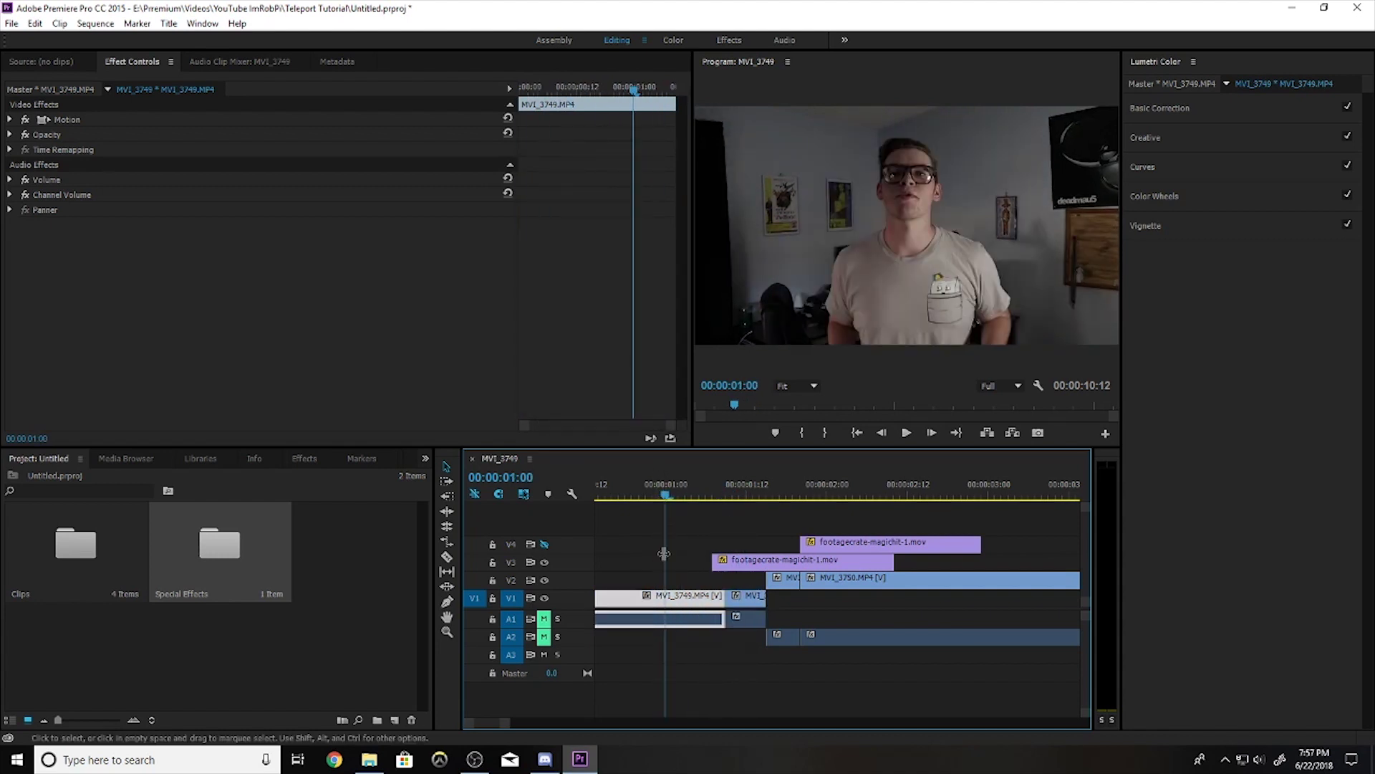
Play the teleport through the splash, zoom in, and replay from about one second
key("space")
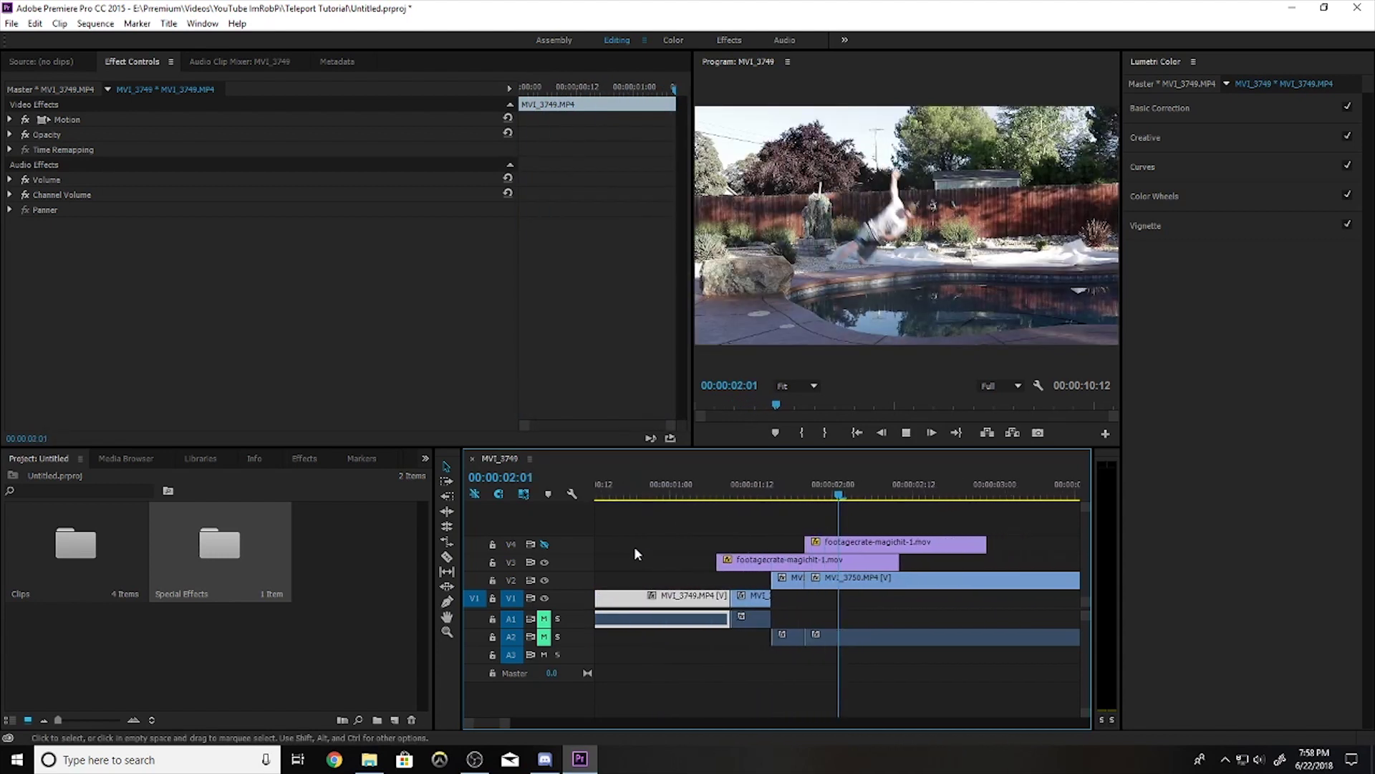
key("space")
key("equal")
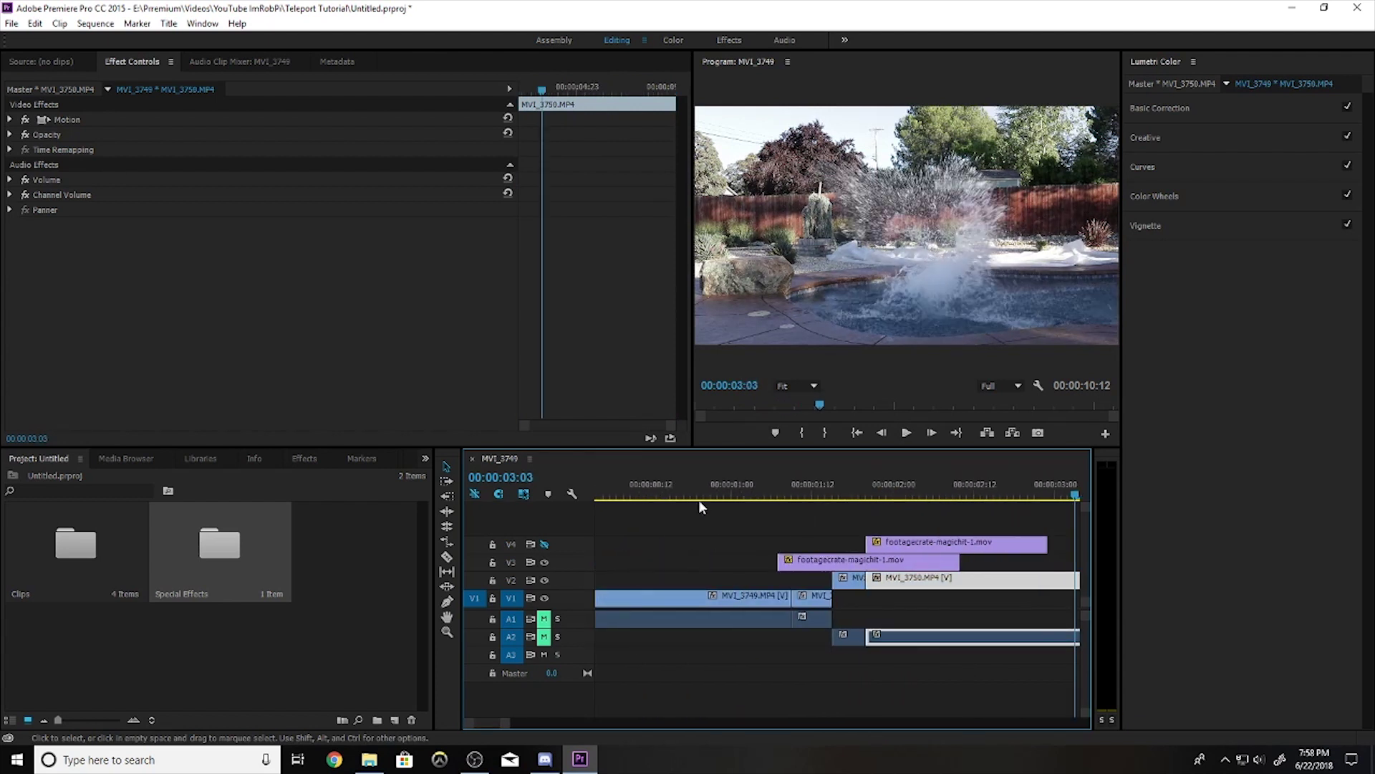
left_click(715, 488)
key("space")
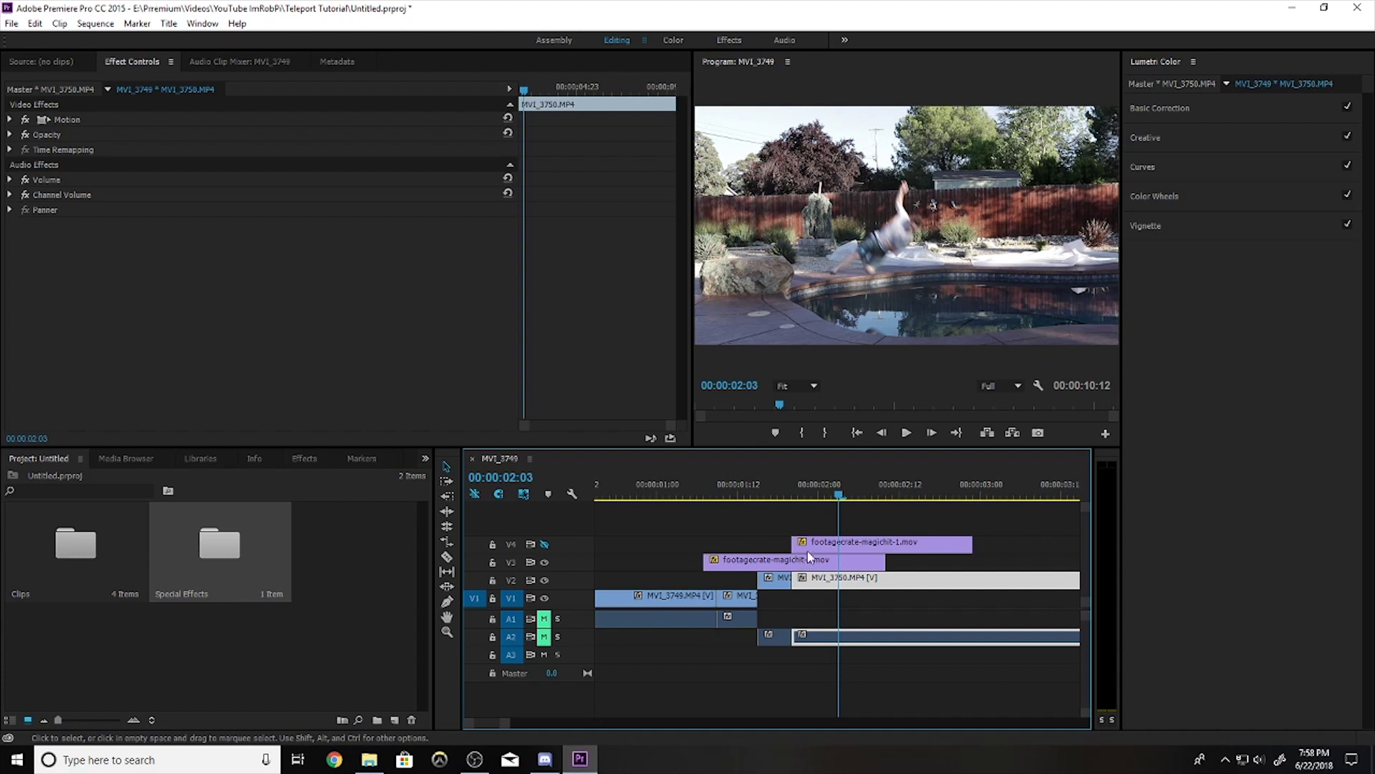
Turn on the V4 magic-hit overlay, zoom into the cut, and play from the talking clip
left_click(544, 544)
left_click_drag(838, 497, 795, 497)
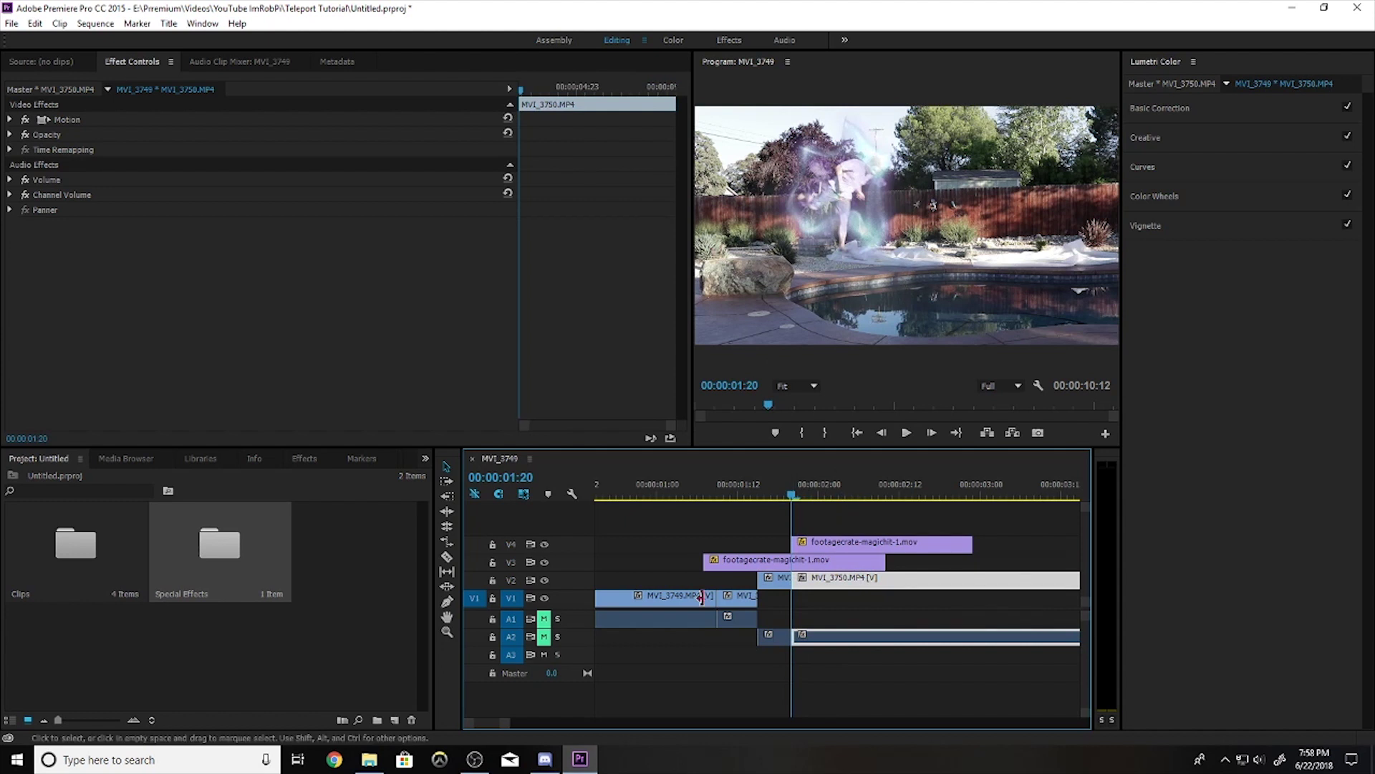
key("equal")
left_click(667, 495)
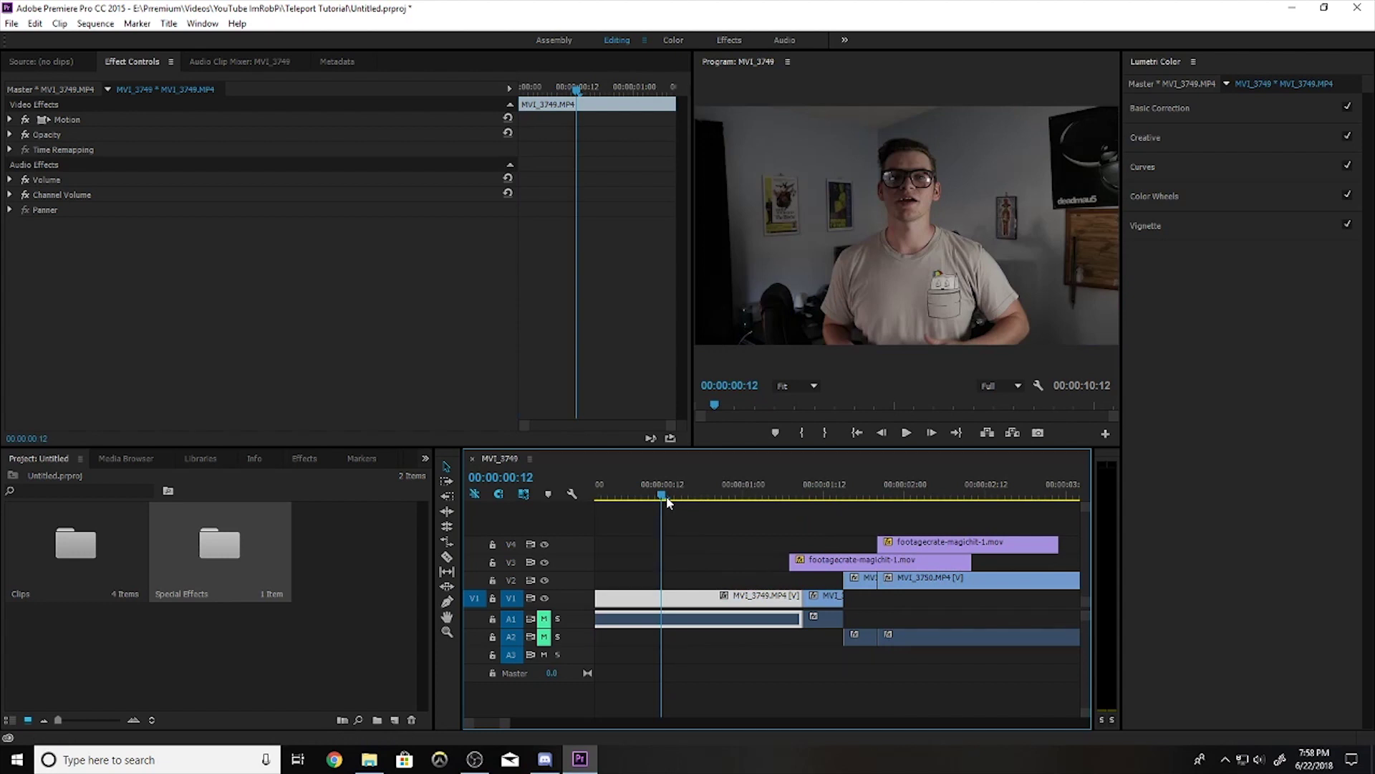
key("space")
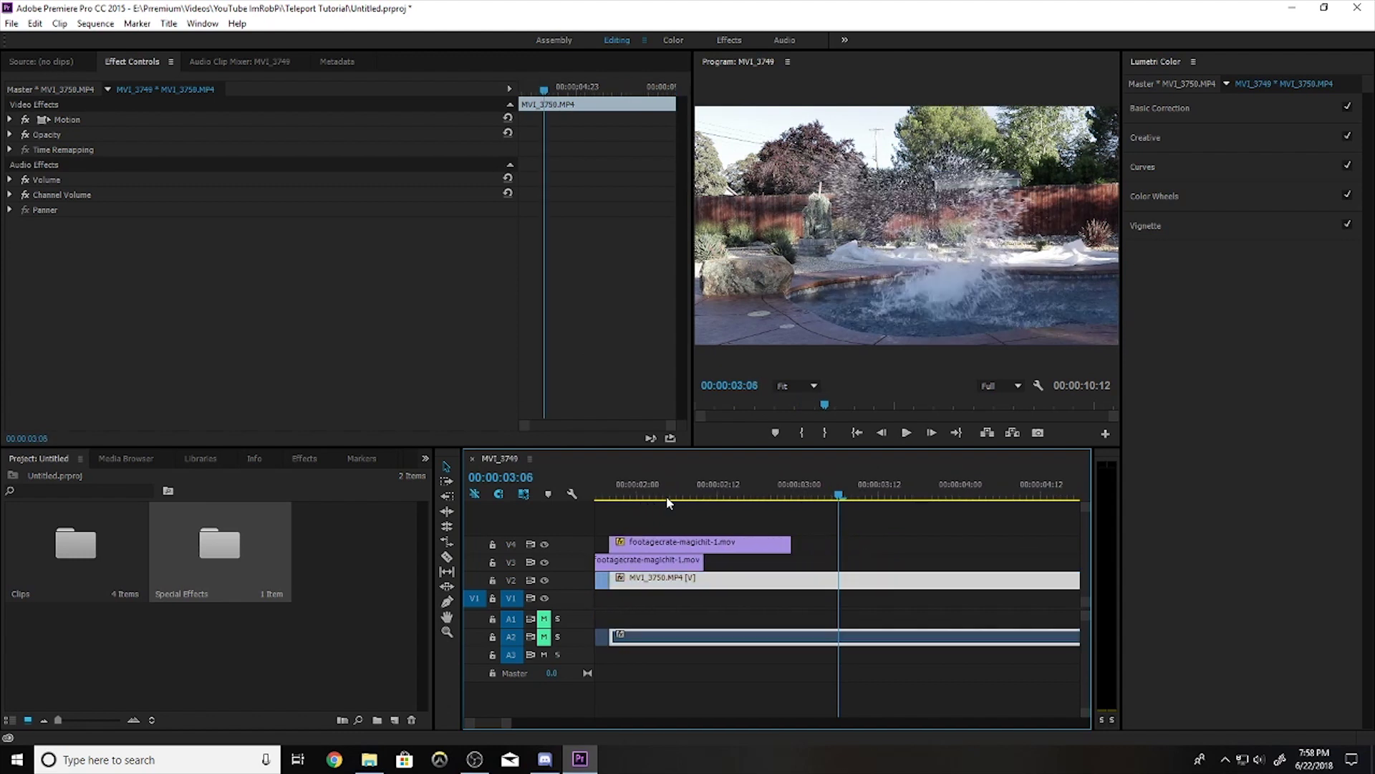
Zoom out to the whole sequence, deselect clips, and return the playhead to 00:00:00:00
key("minus")
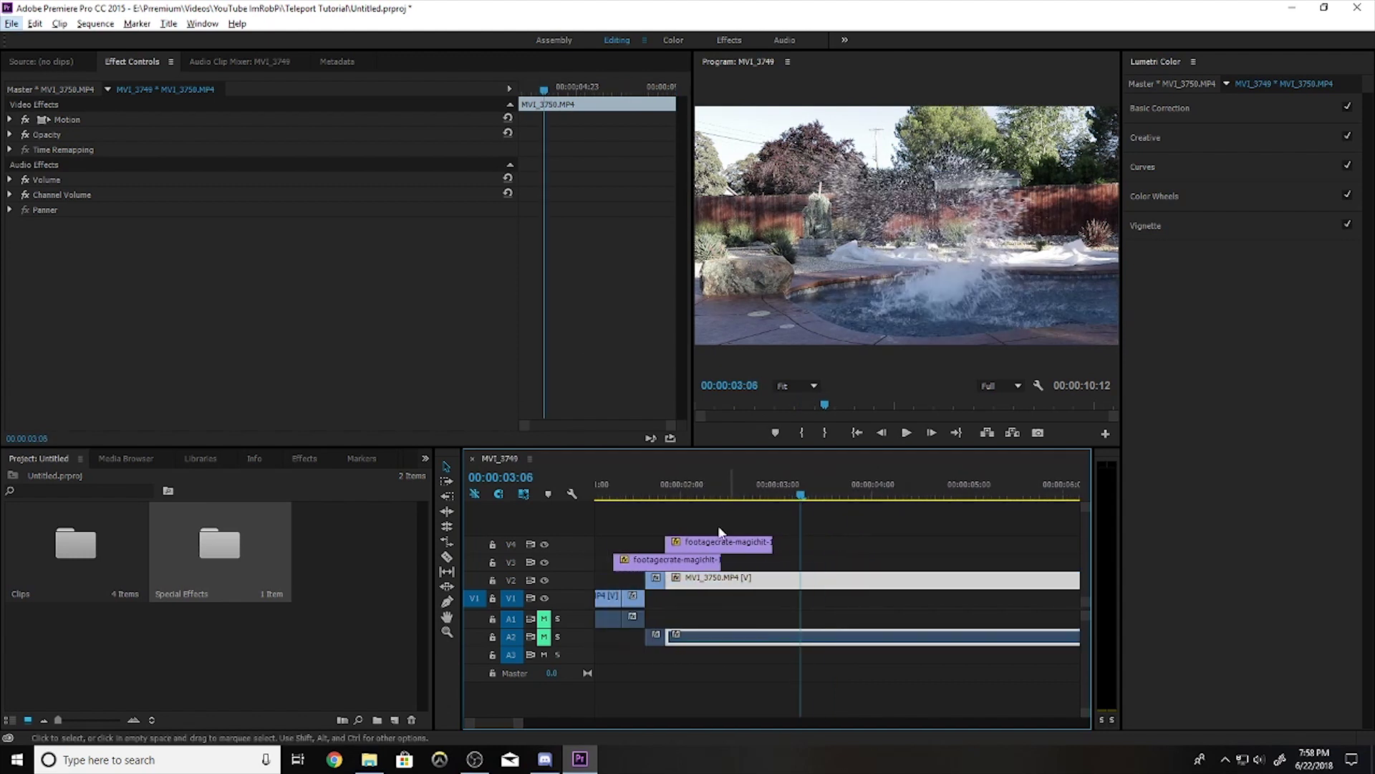
left_click(717, 526)
scroll(705, 515, "up", 3)
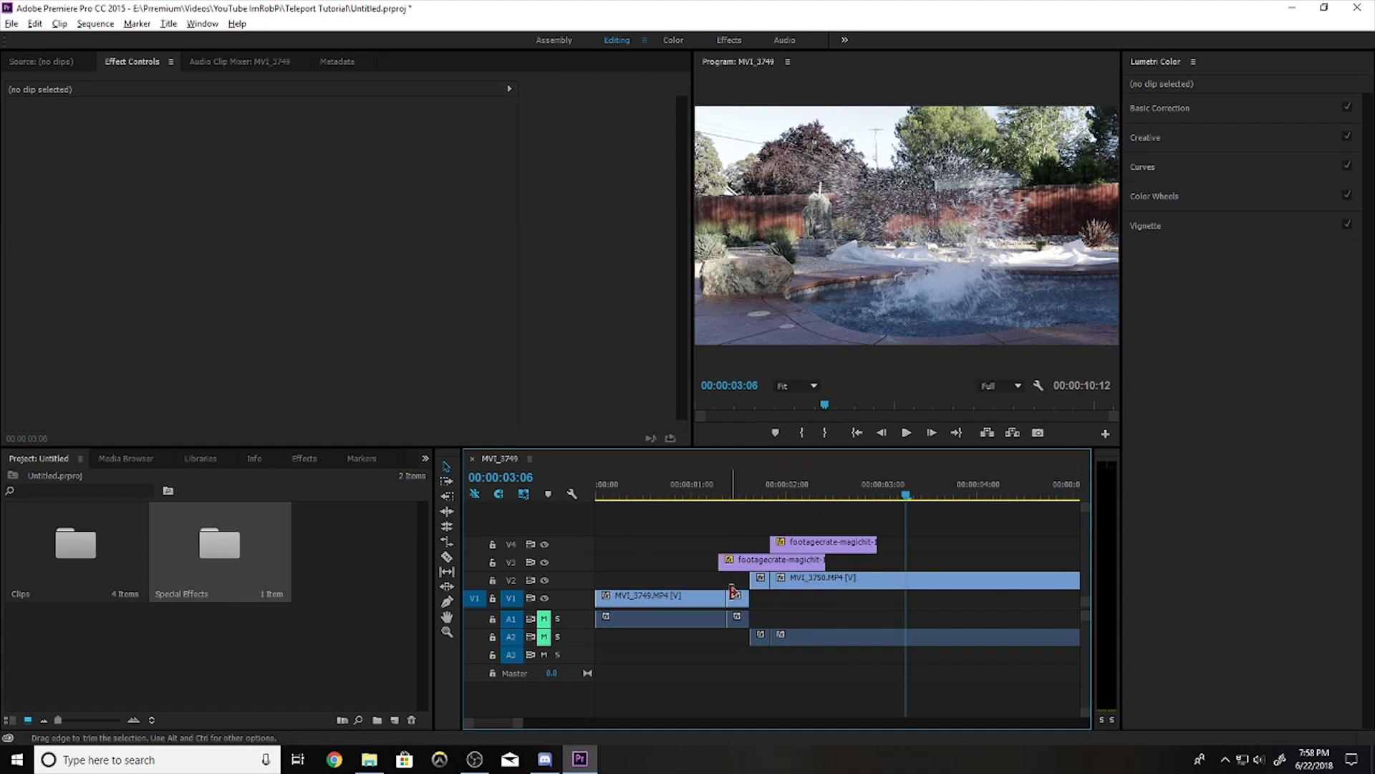
key("minus")
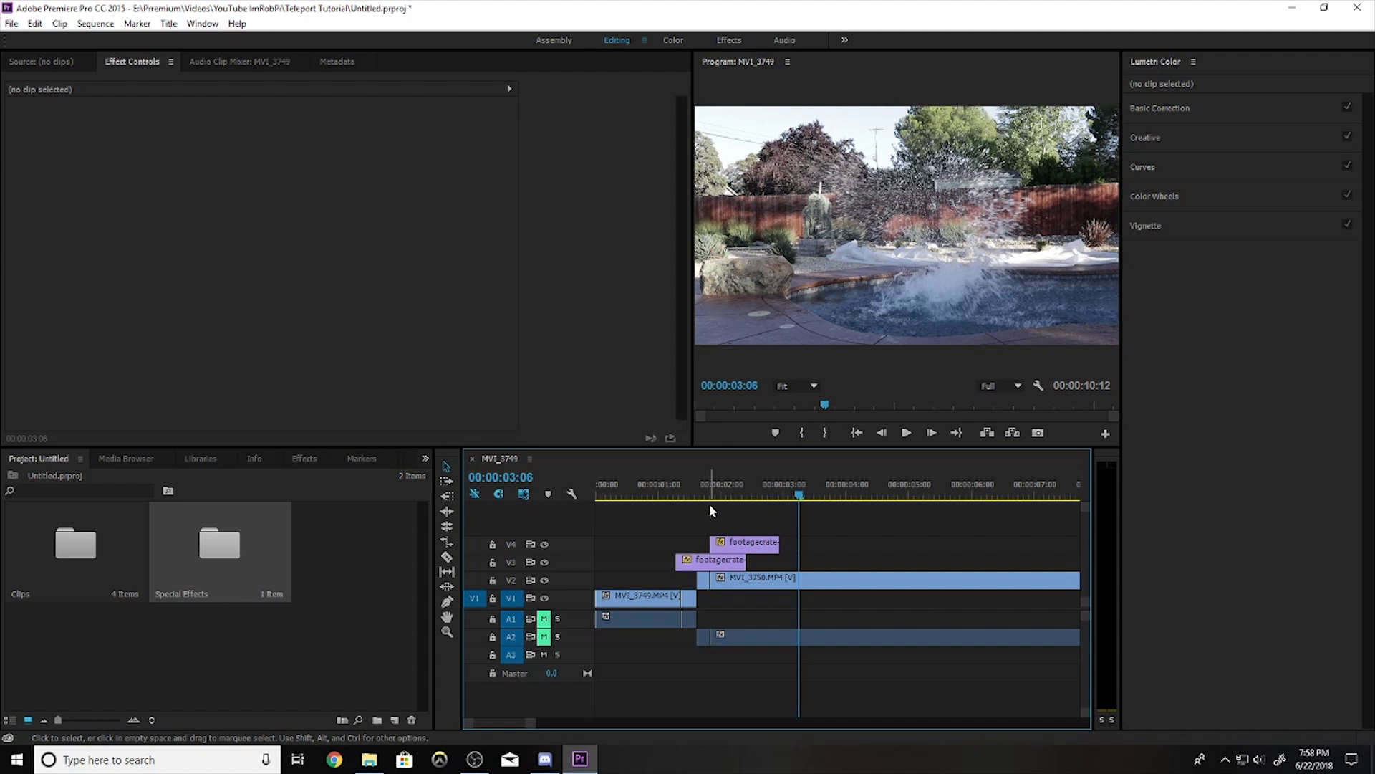
left_click_drag(654, 495, 640, 495)
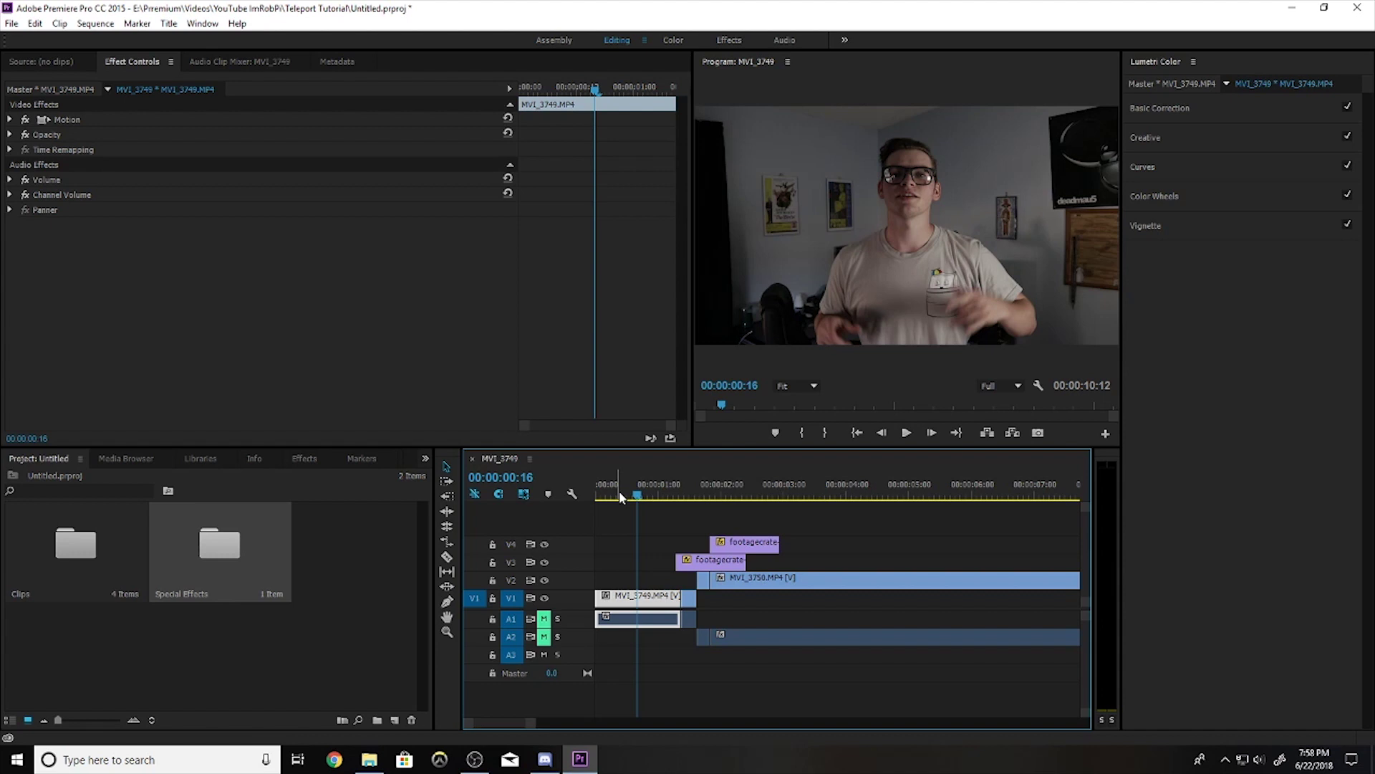
left_click_drag(624, 492, 580, 493)
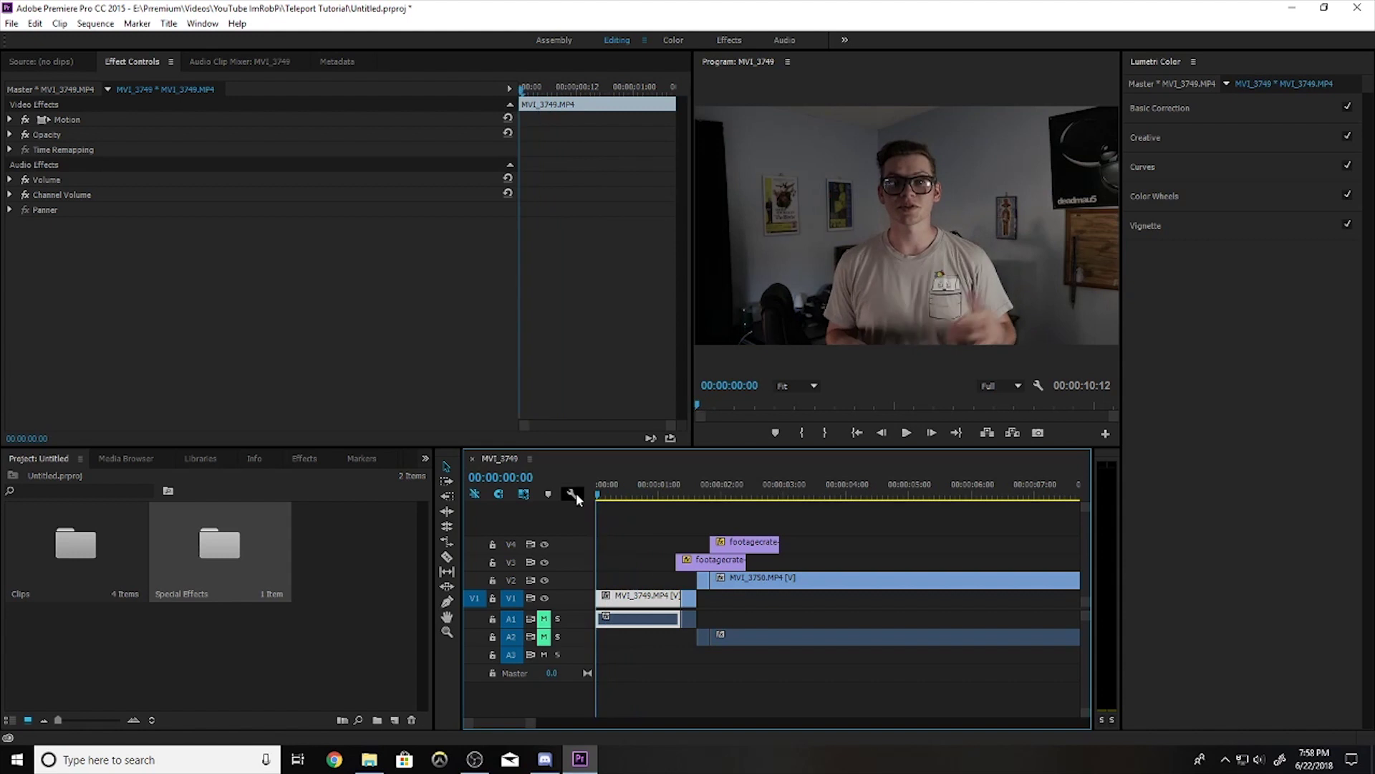